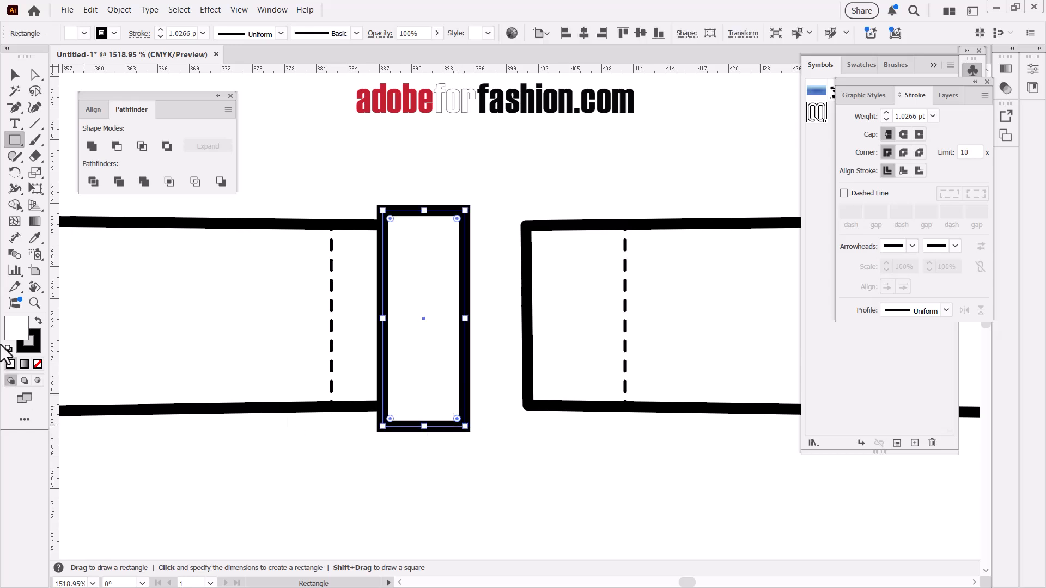
Step: Remove the rectangle's fill, give it a 3 pt stroke with round caps and round joins, and strongly round all four corners
click(38, 364)
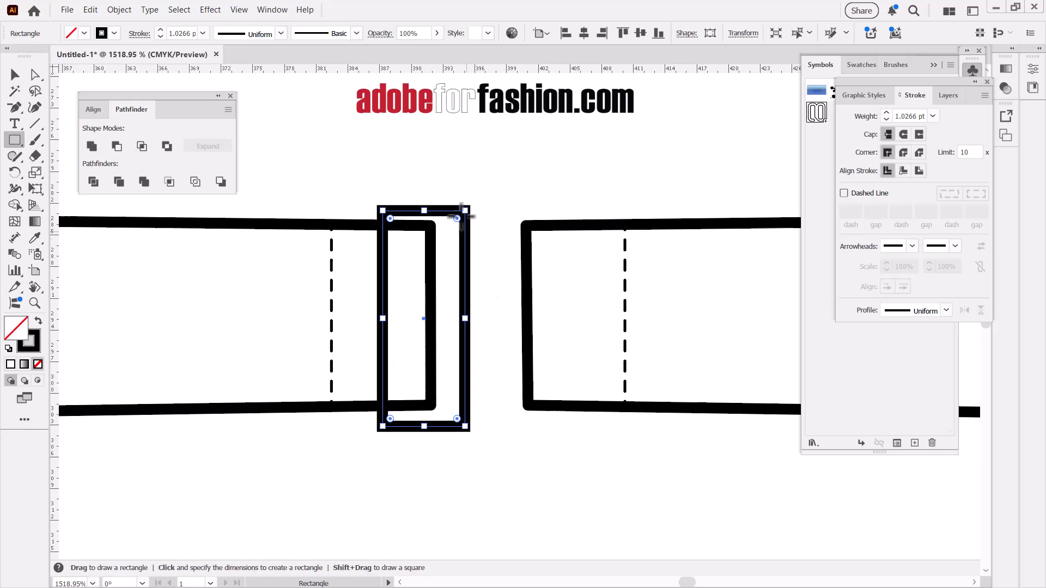
click(887, 113)
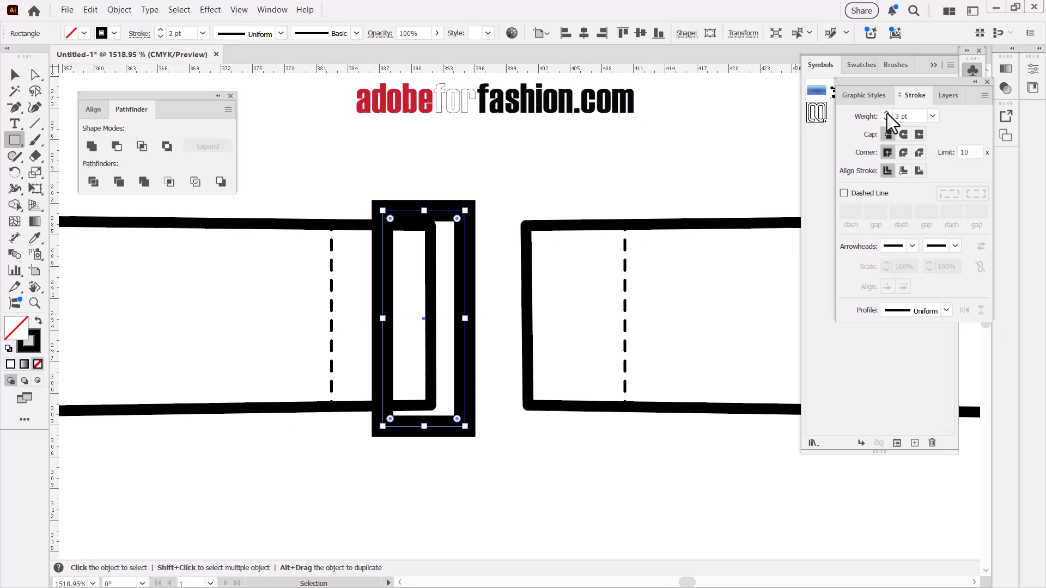
click(887, 114)
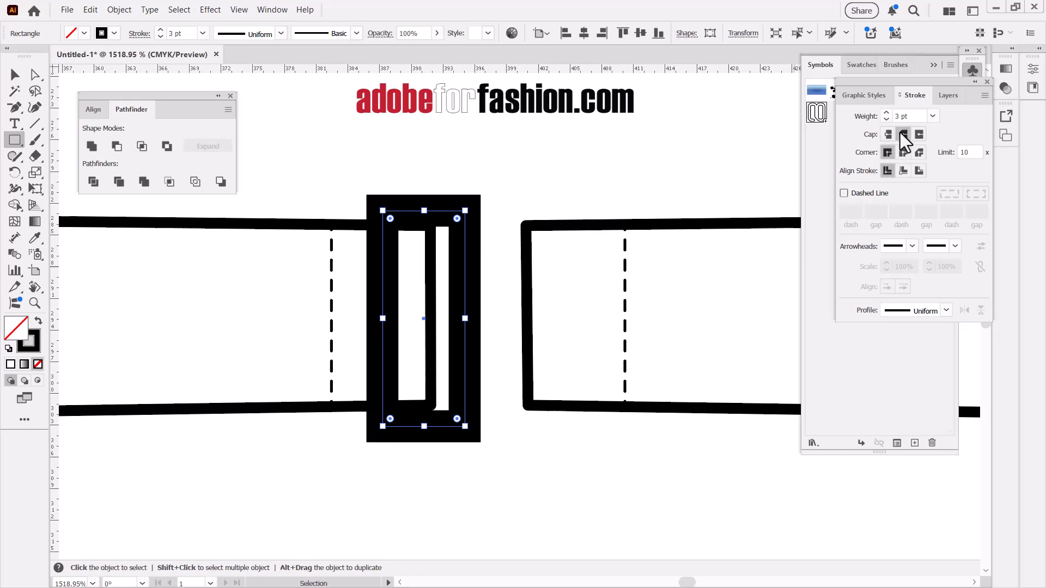
click(904, 153)
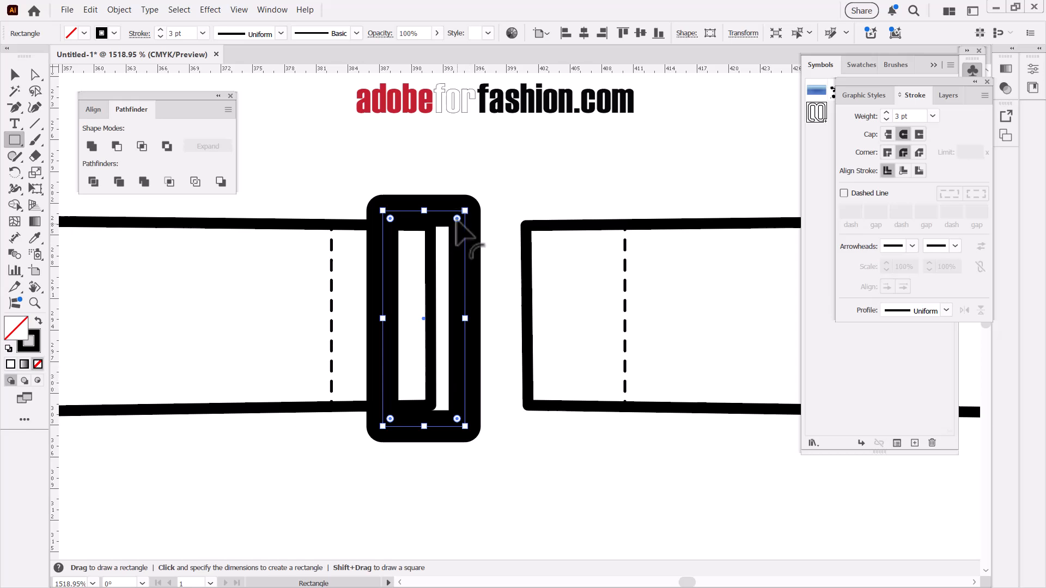
drag(456, 219, 433, 242)
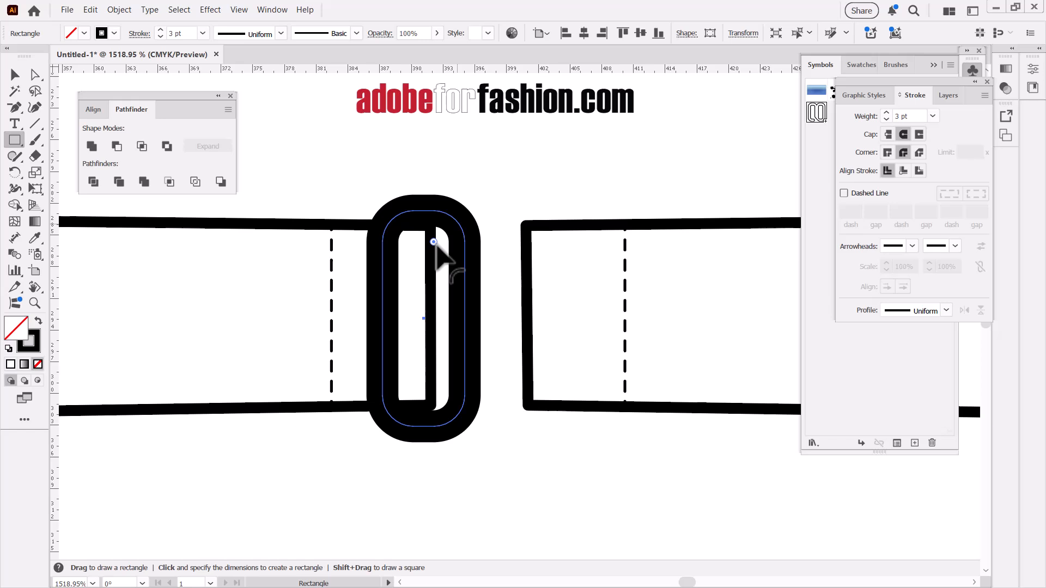
drag(435, 242, 434, 242)
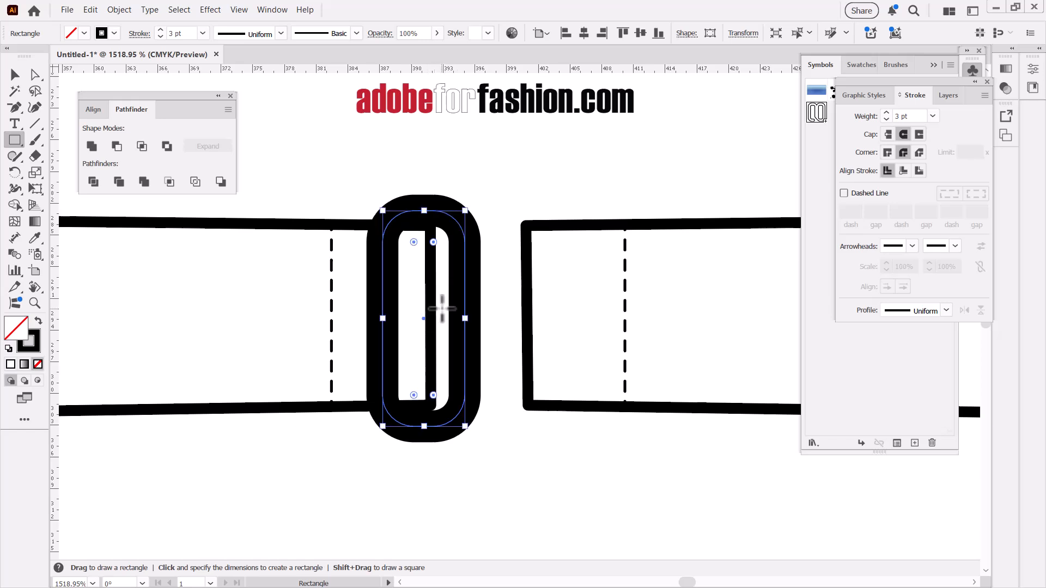
Step: Outline the rounded rectangle's stroke and swap fill and stroke to get a white ring with a black outline
click(115, 9)
mouse_move(142, 305)
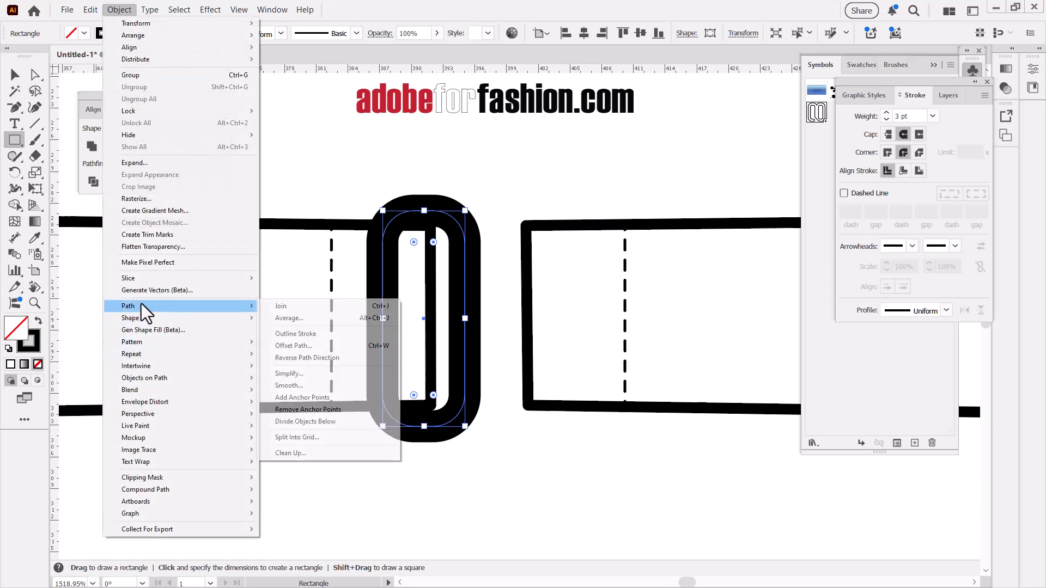
click(318, 335)
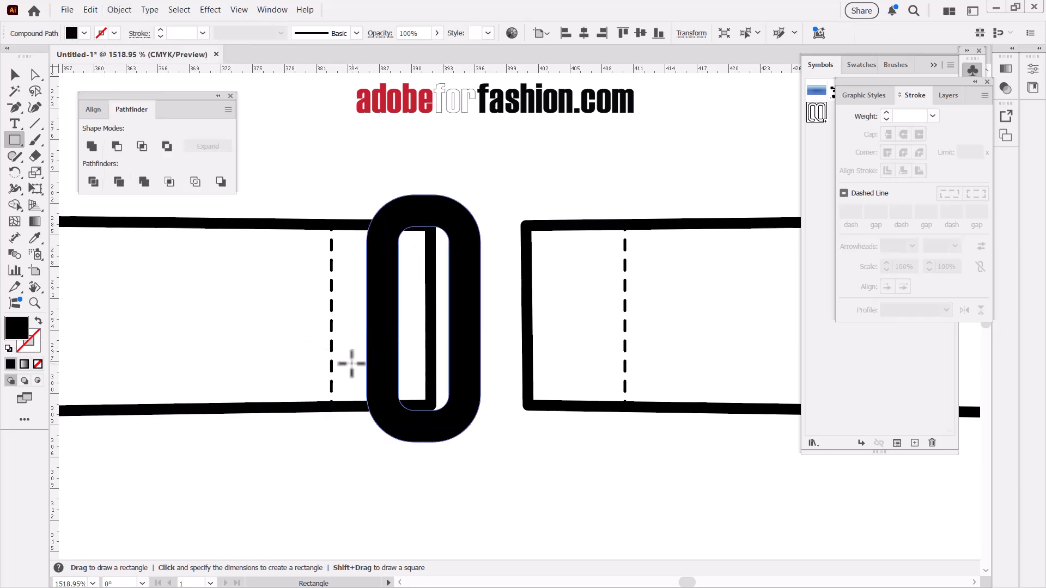
key(shift+x)
Step: Place a copy of the ring directly to its right with their outlines overlapping, and unite both rings into one shape
key(v)
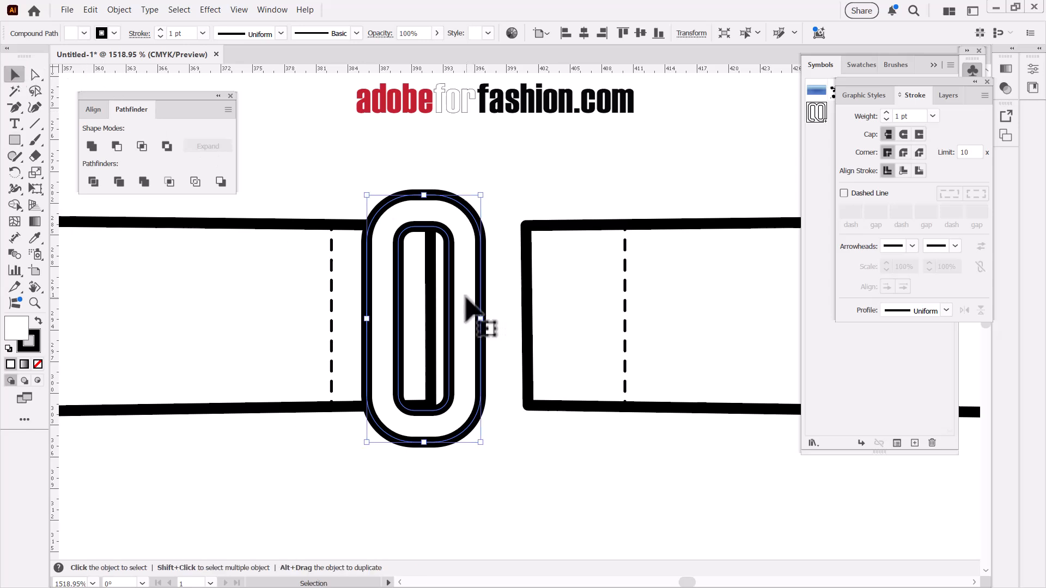
drag(468, 299, 577, 297)
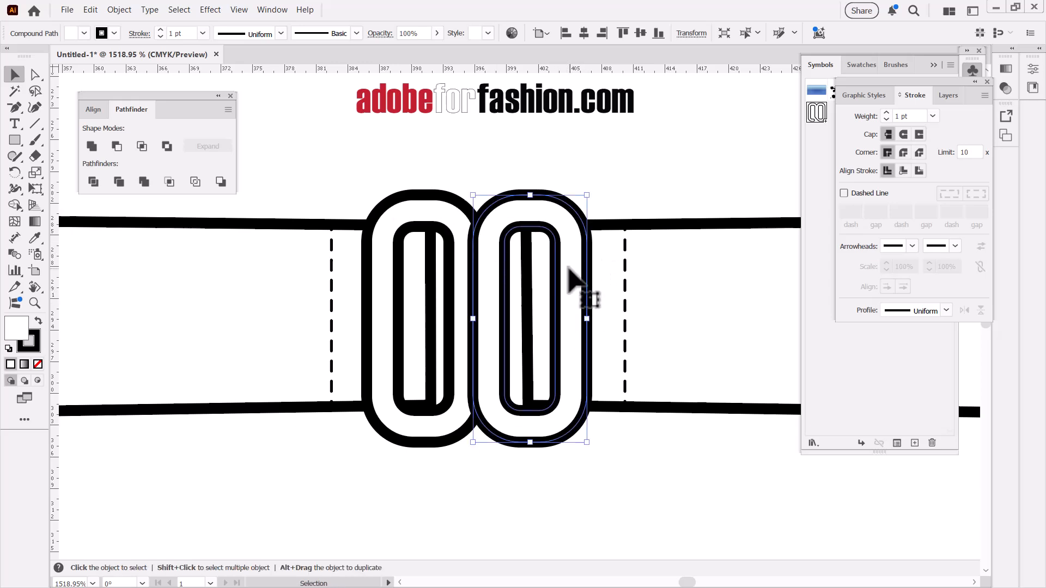
key(Right)
key(Right)
key(Right)
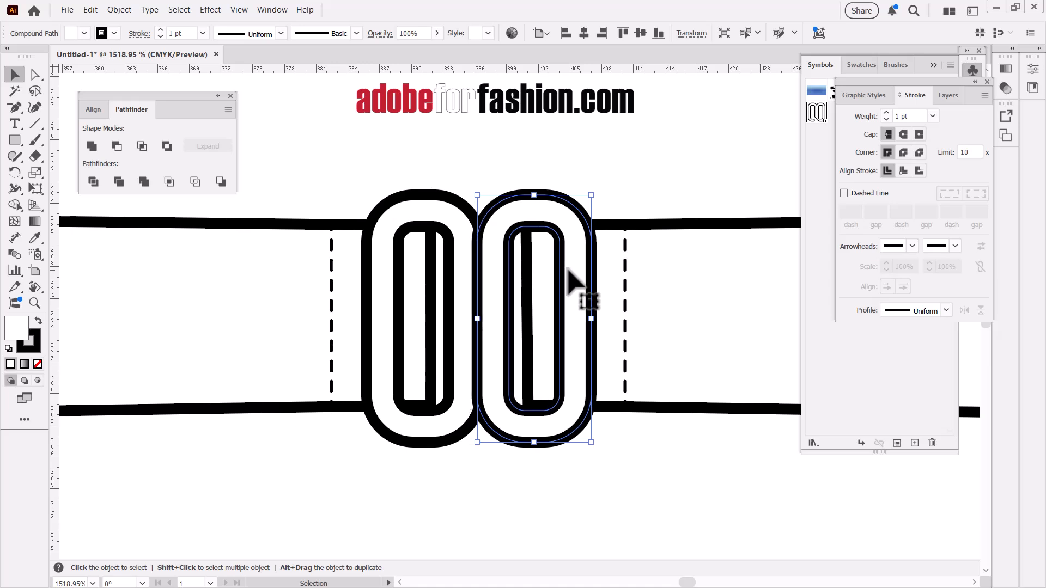
key(Right)
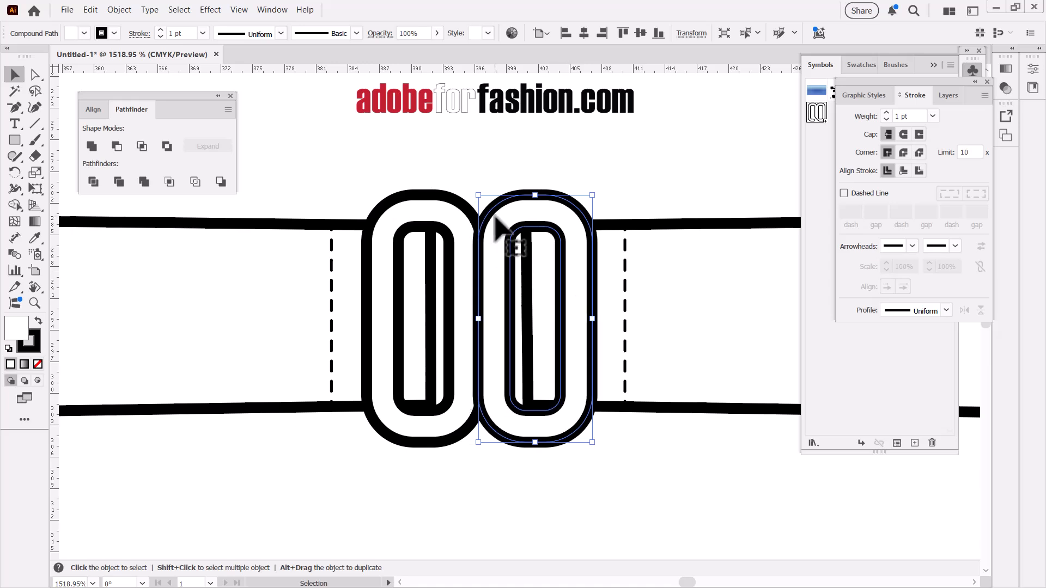
shift+click(456, 223)
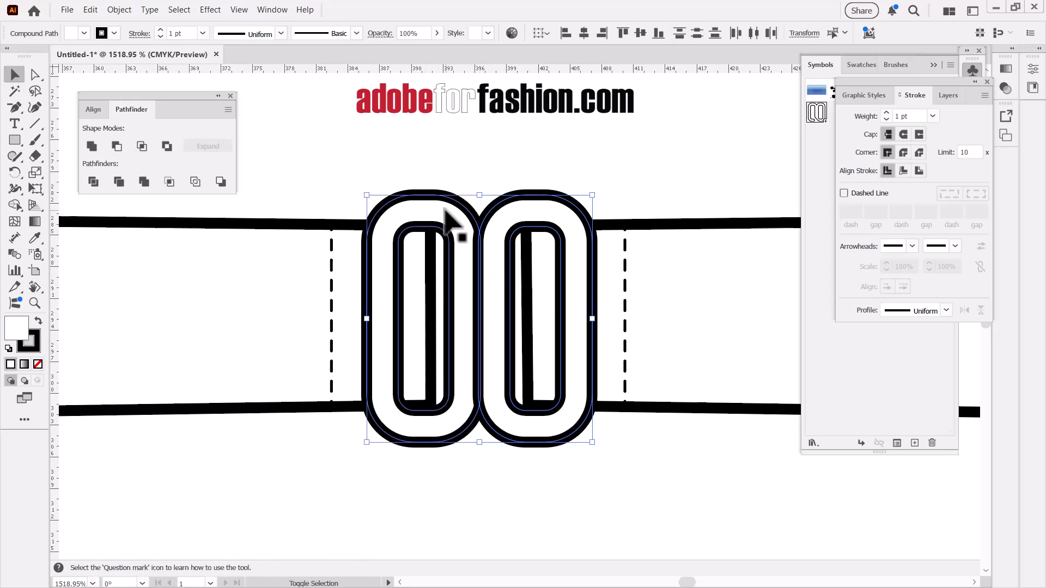
click(93, 149)
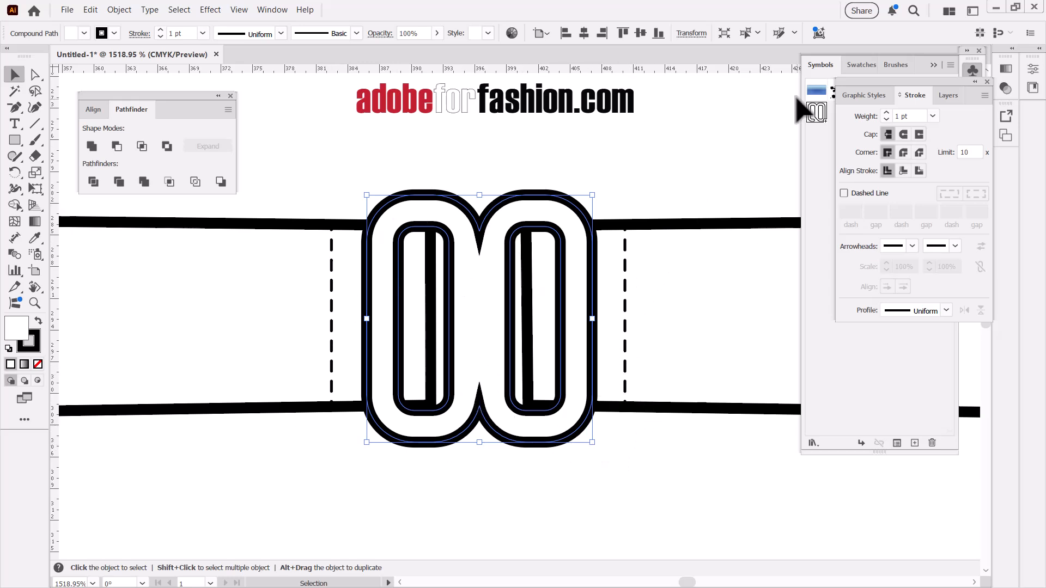
Step: Hide every object in Layer 1 except the united double ring, and deselect it
click(945, 97)
click(878, 155)
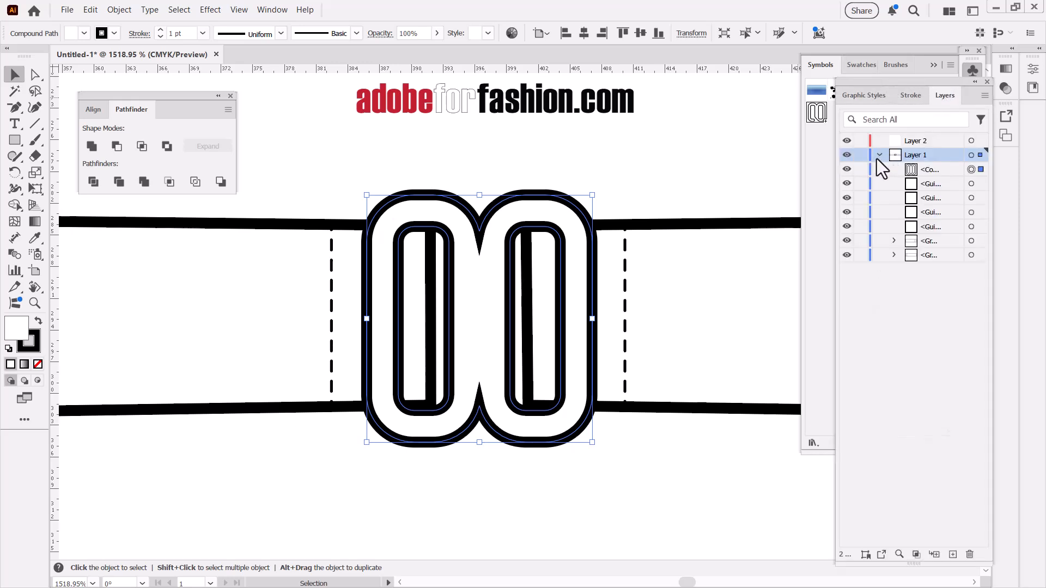
drag(848, 193, 848, 249)
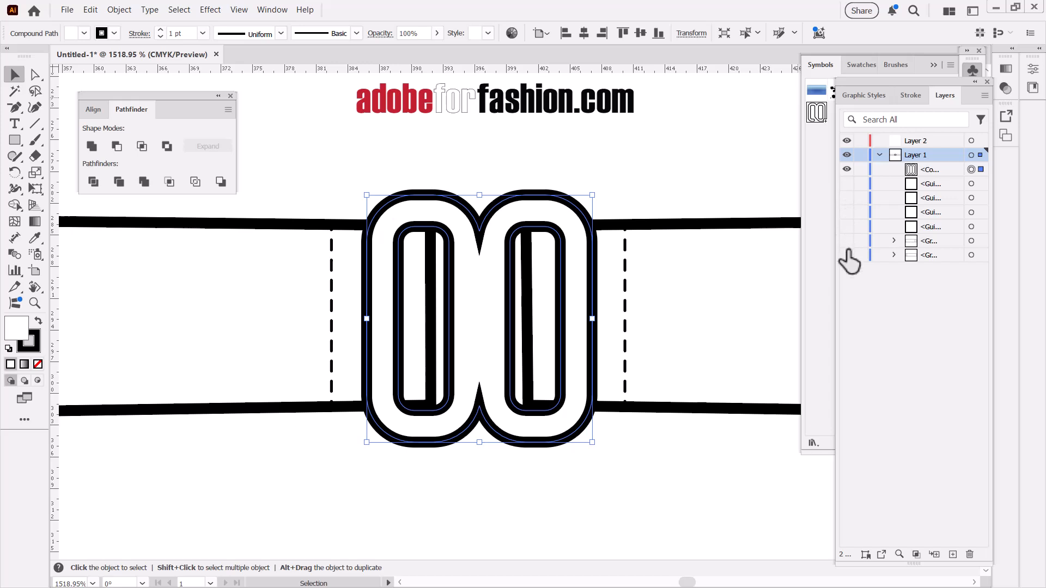
click(675, 339)
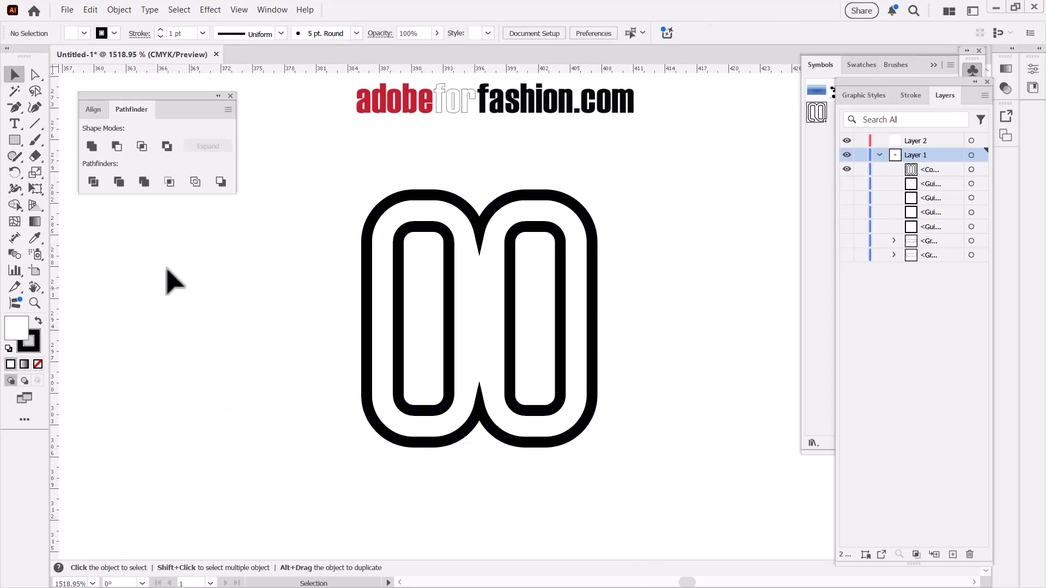
Step: Draw a closed four-point wedge with the Pen tool across the left ring's lower right corner, reaching from its opening to below the shape
key(p)
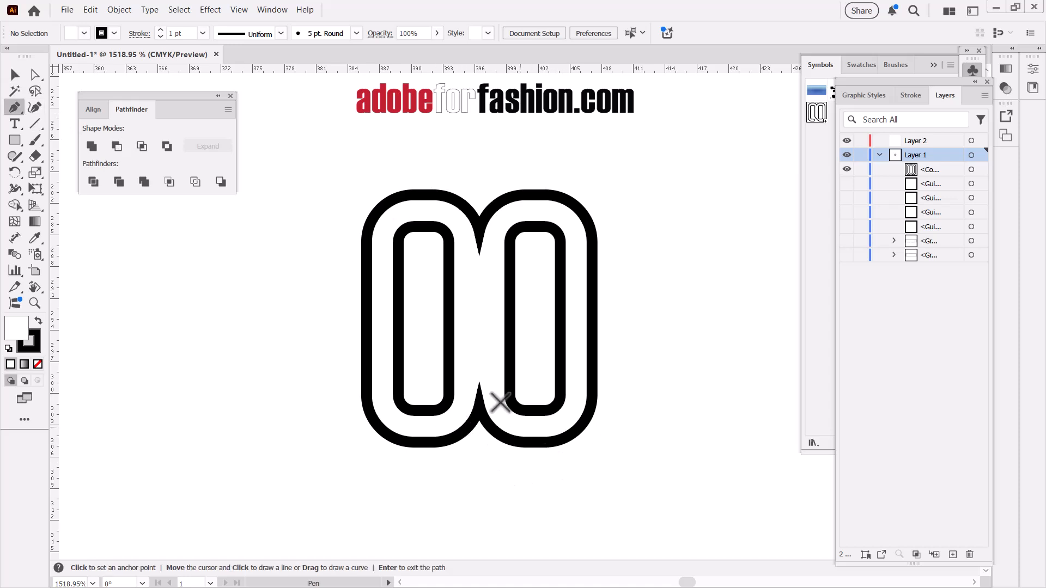
click(428, 352)
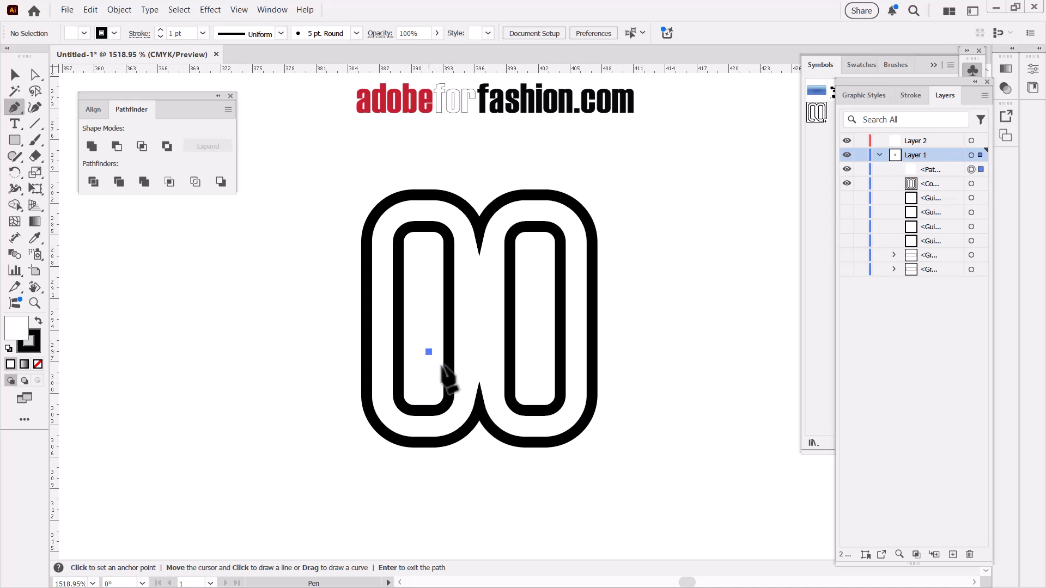
click(480, 406)
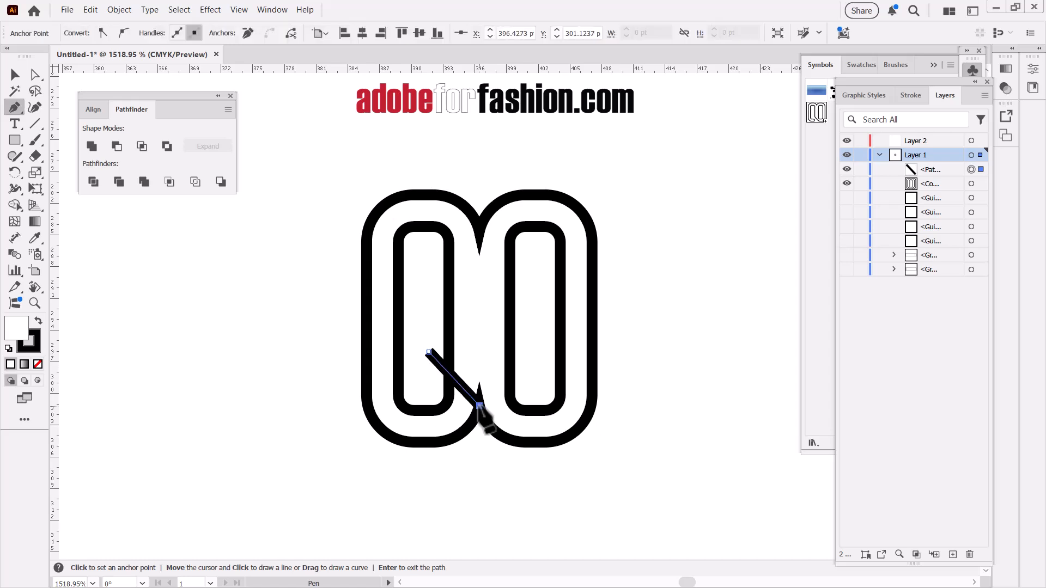
click(479, 461)
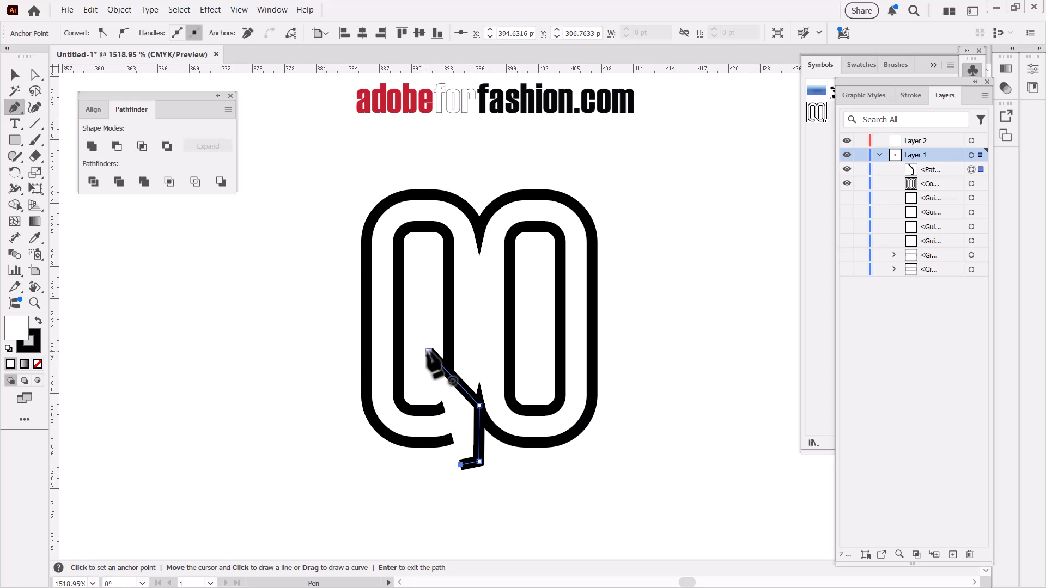
click(428, 351)
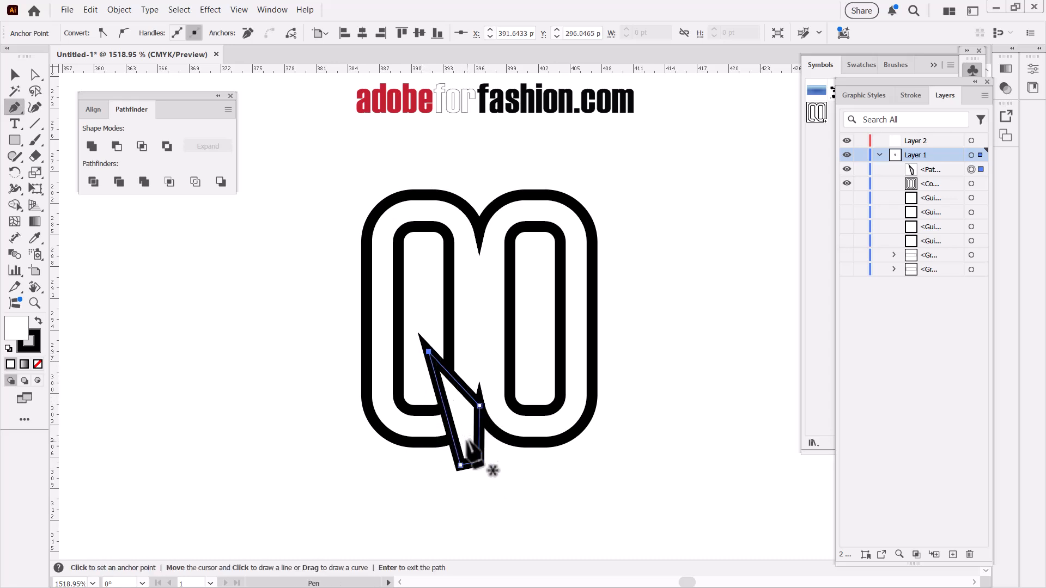
click(479, 461)
Step: Select the wedge and the double ring and remove all wedge regions with Shape Builder, cutting a gap in the left ring
click(15, 74)
drag(277, 298, 622, 490)
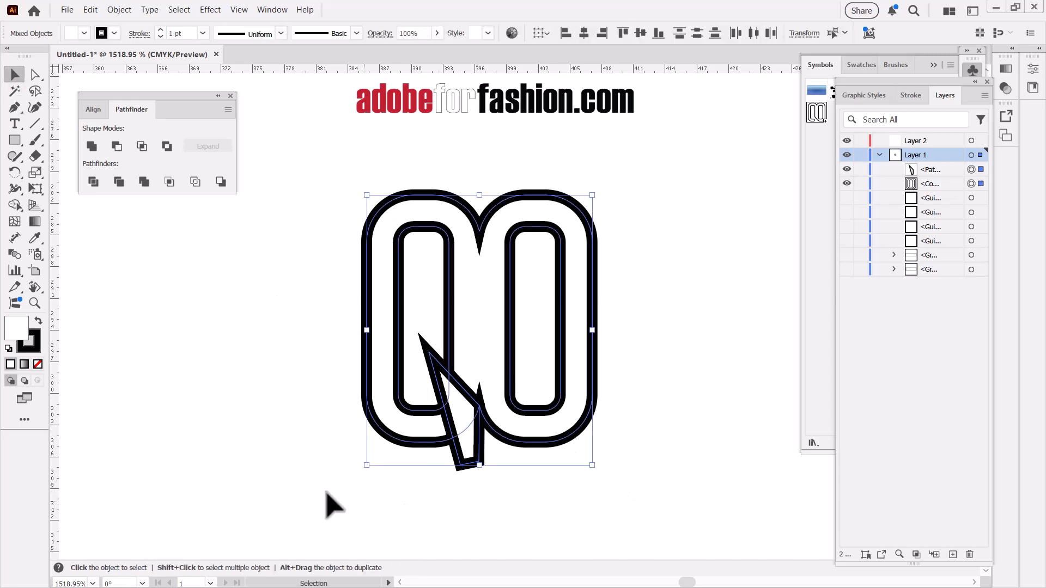
click(13, 205)
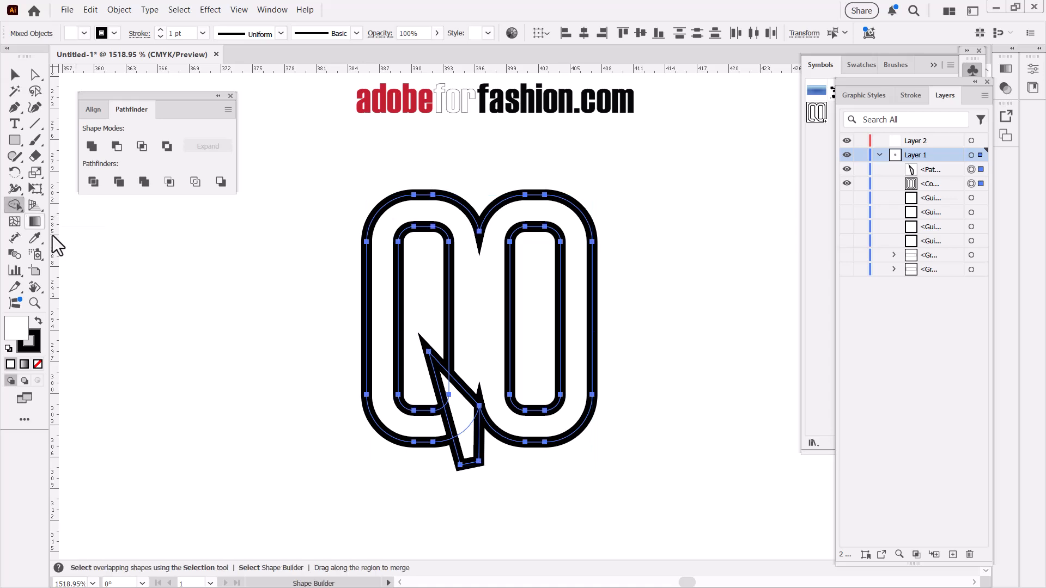
alt+click(467, 440)
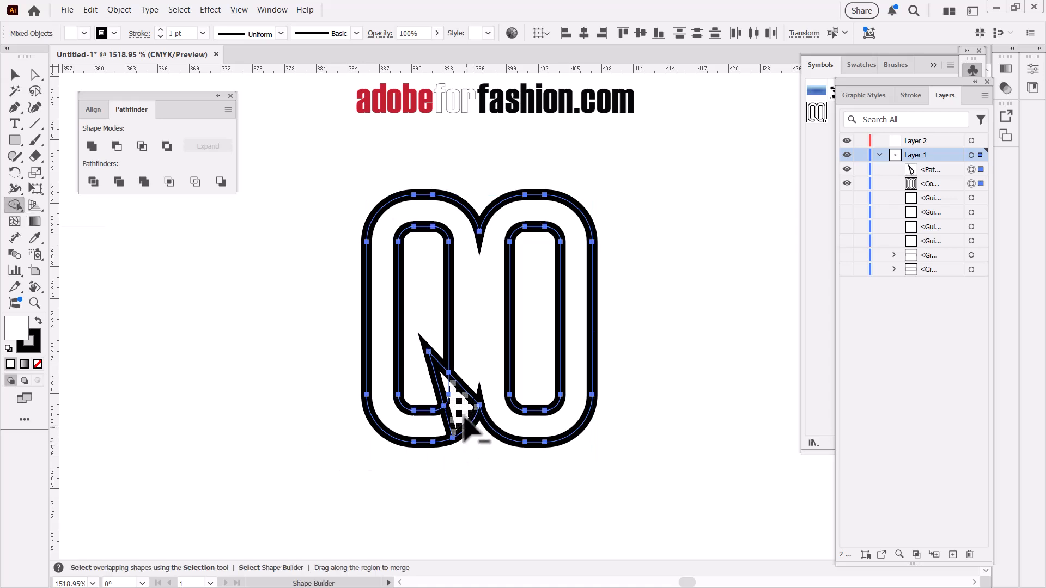
alt+click(439, 375)
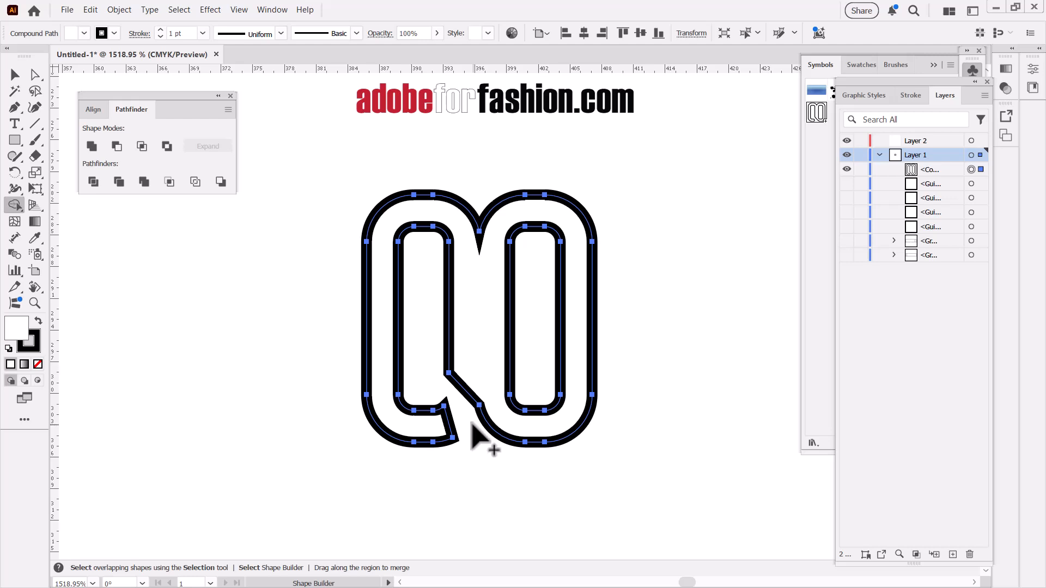
Step: Delete the anchor point at the lower notch between the rings and round the corner above the gap to about 6.64 pt
key(minus)
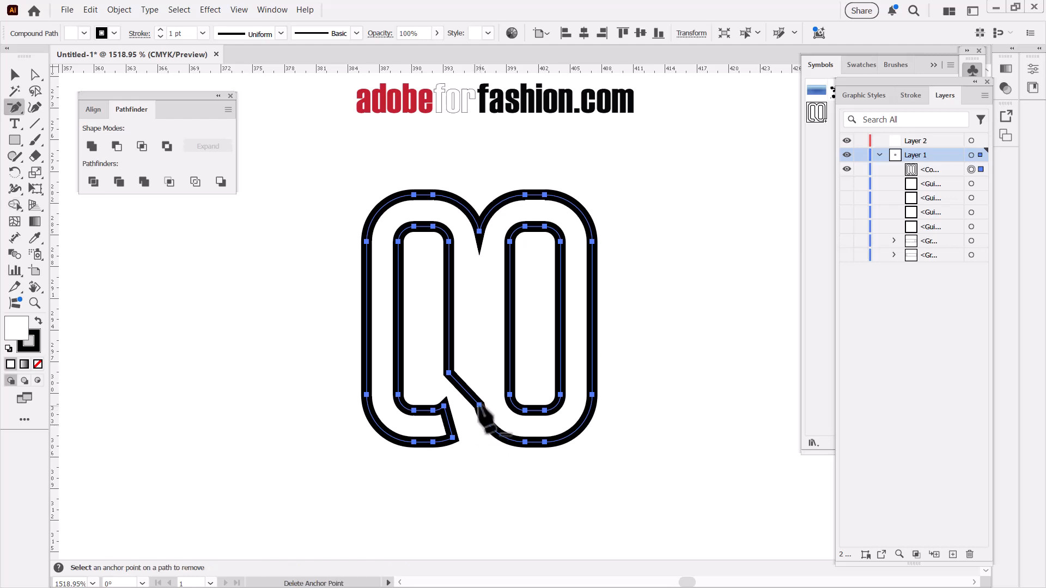
click(480, 406)
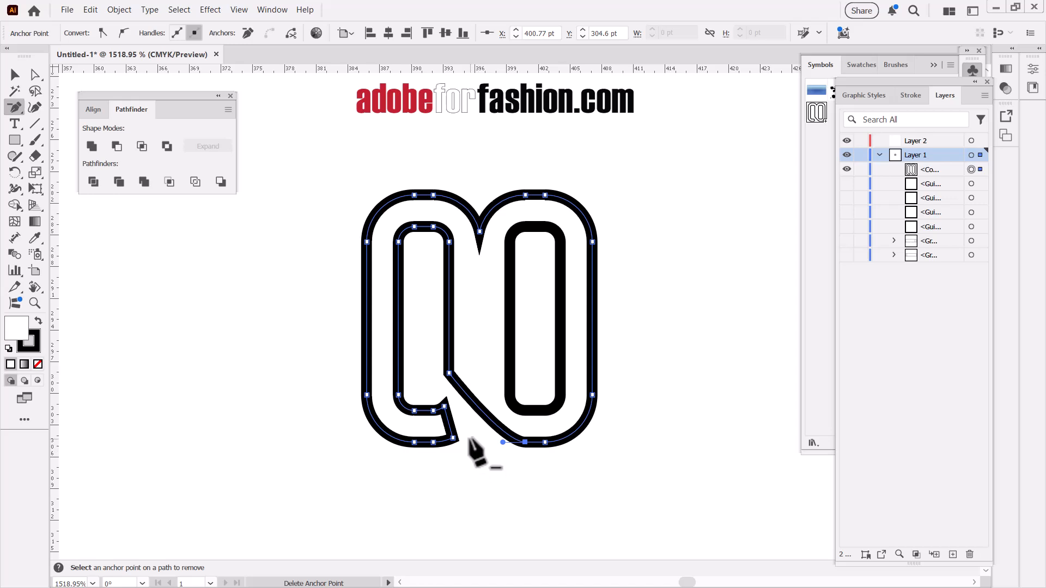
key(a)
click(449, 374)
drag(458, 371, 522, 359)
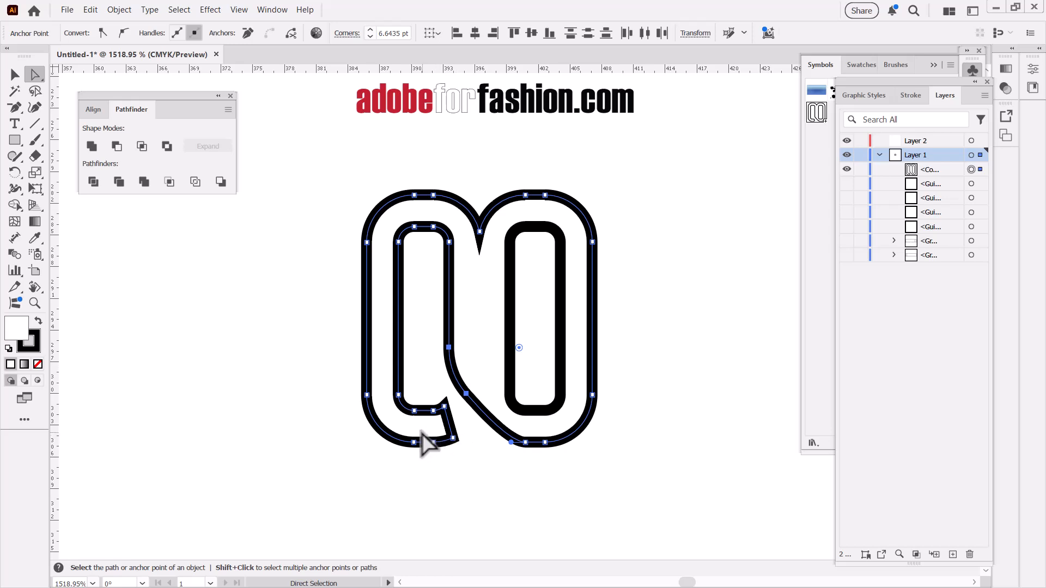
Step: Delete the inner and outer anchor points closest to the cut end on the bottom curve of the left loop
key(minus)
click(433, 411)
click(432, 443)
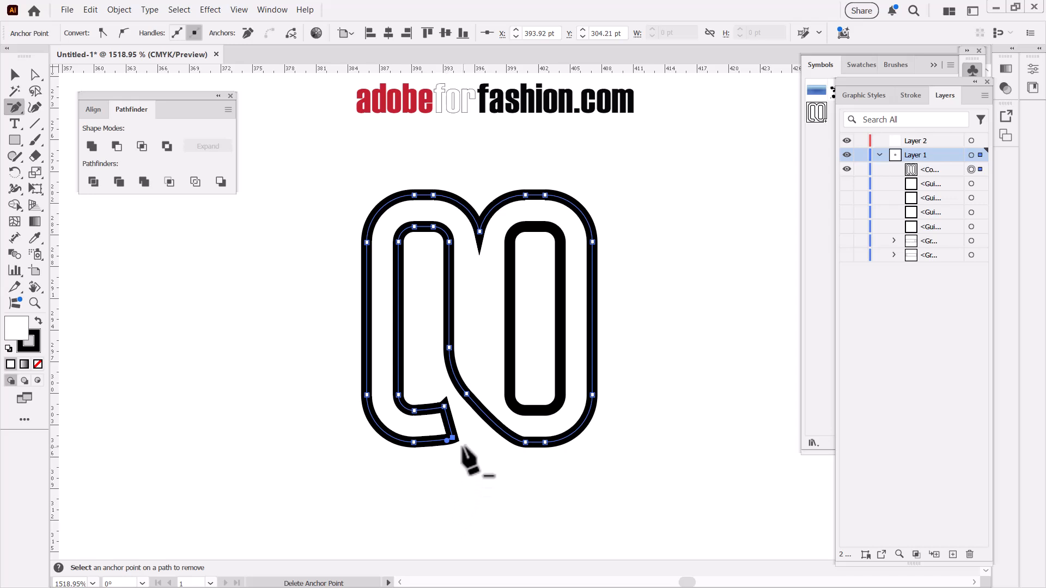
Step: Round both corners of the left loop's cut end to about 1.51 pt, forming a rounded hook tip
key(a)
click(445, 407)
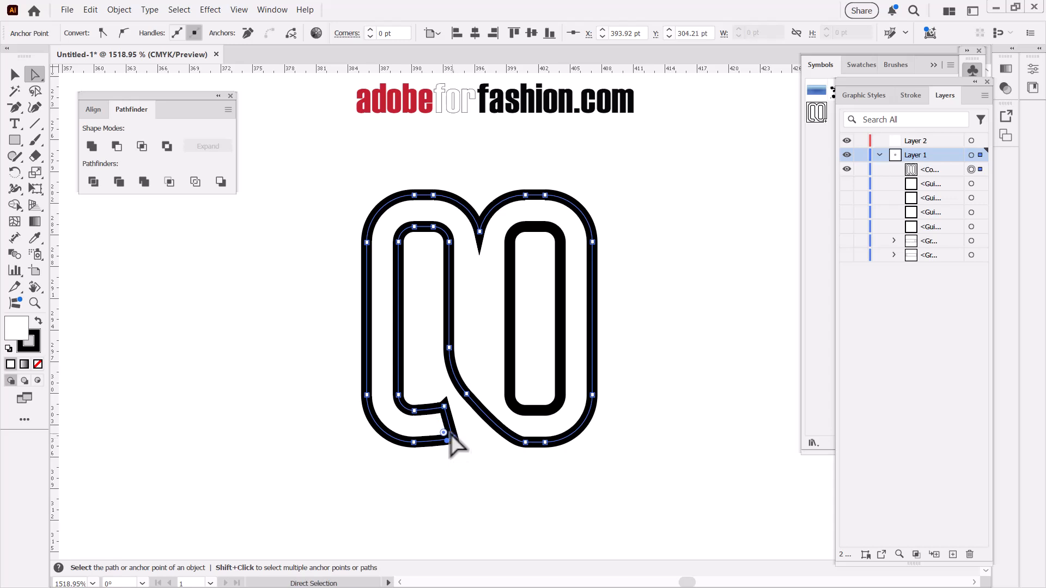
drag(440, 431, 443, 406)
shift+click(444, 407)
drag(440, 418, 430, 424)
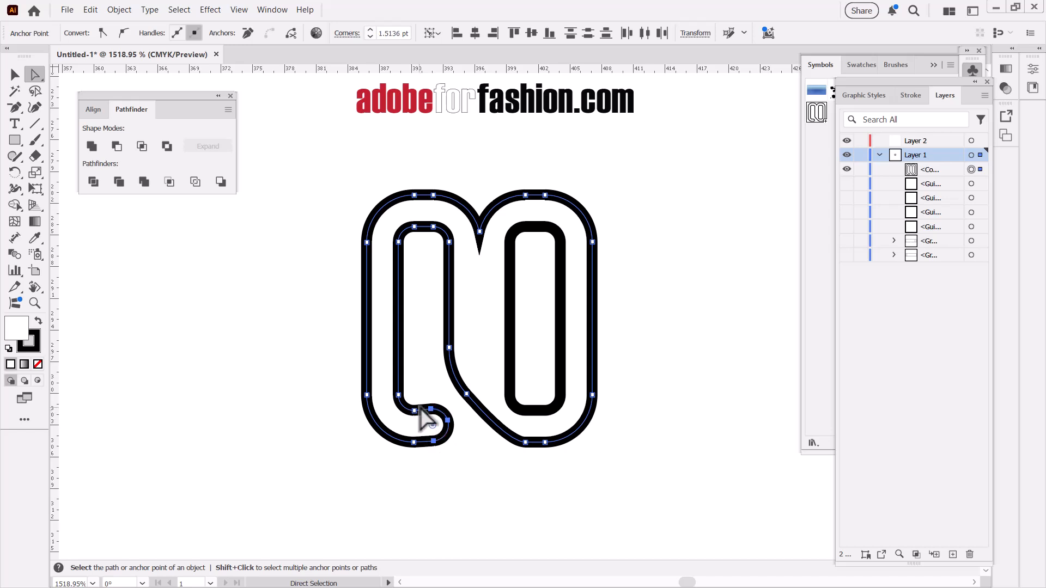
Step: Select the whole clasp compound path and add it to the symbol library as a new dynamic symbol
click(14, 75)
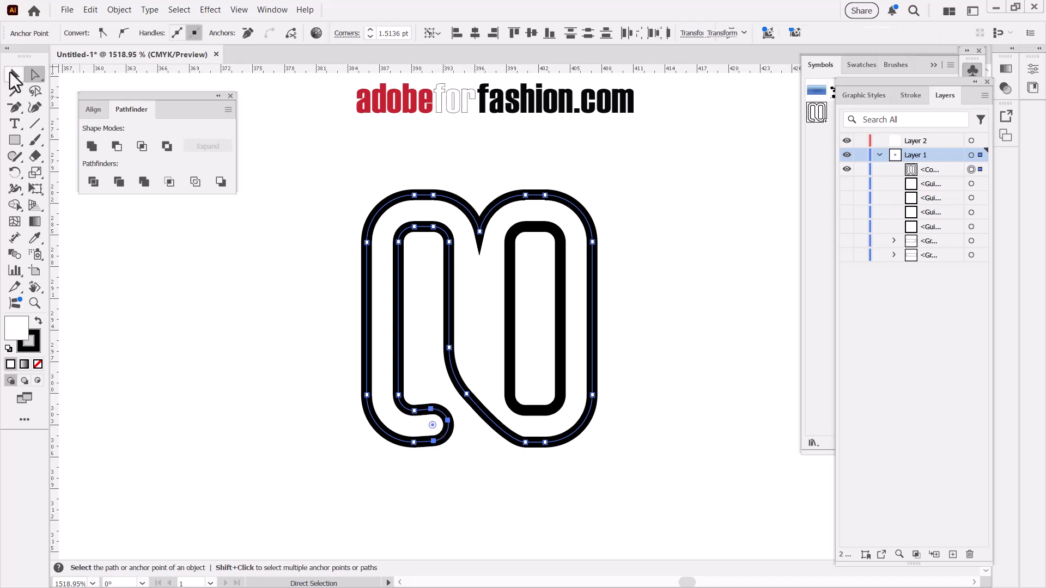
click(639, 259)
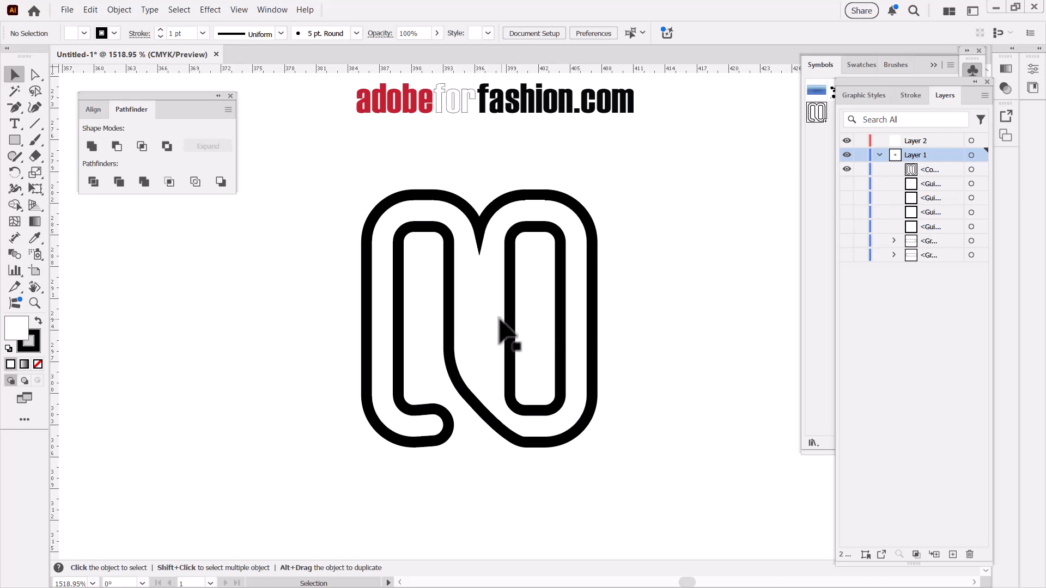
click(470, 327)
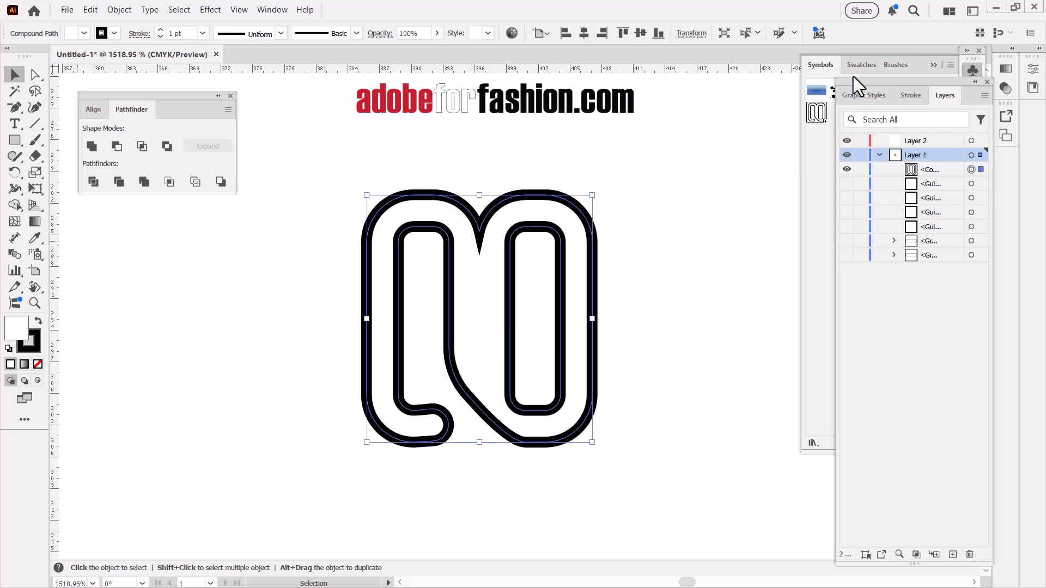
click(824, 66)
drag(524, 297, 620, 205)
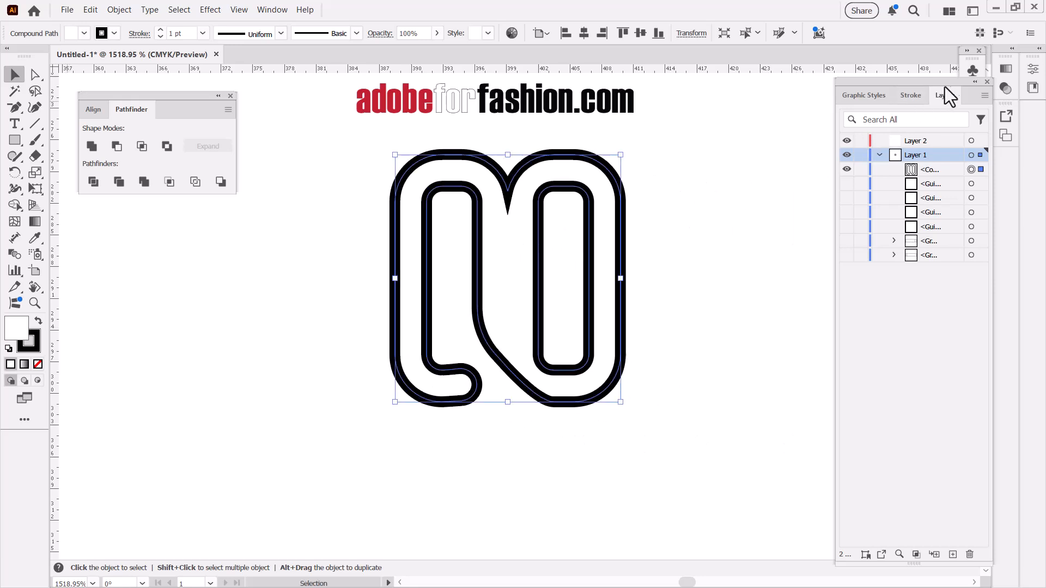
click(973, 68)
drag(541, 226, 896, 208)
click(527, 375)
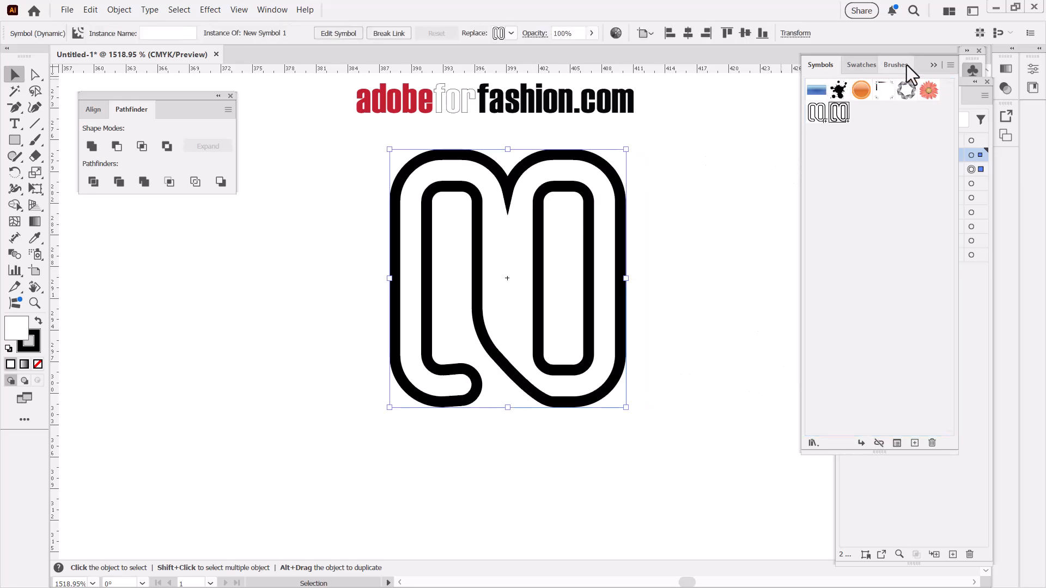
Step: Show the hidden guides and strap groups in Layer 1, then centre the clasp over the gap between the strap ends and stretch it slightly taller
click(969, 95)
drag(846, 203, 846, 257)
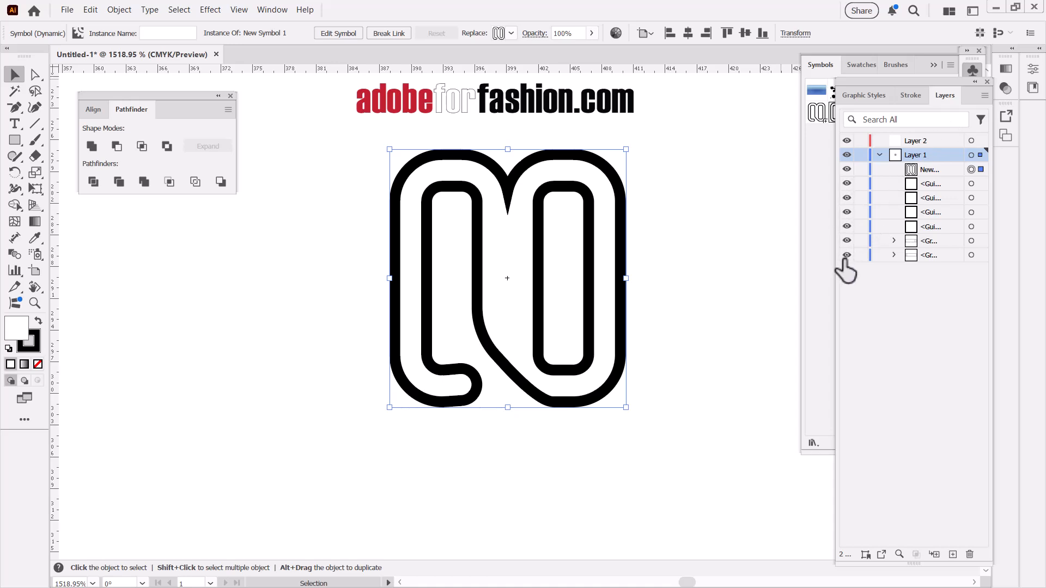
drag(510, 254, 477, 298)
drag(475, 194, 475, 174)
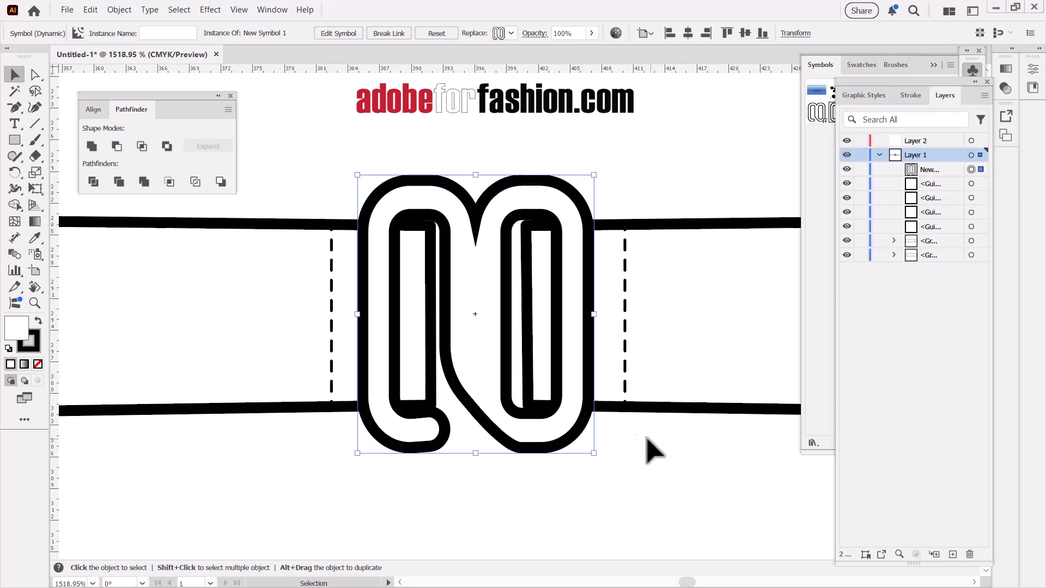
Step: Send the clasp symbol to the back so both strap ends overlap its loops, and deselect it
right_click(570, 313)
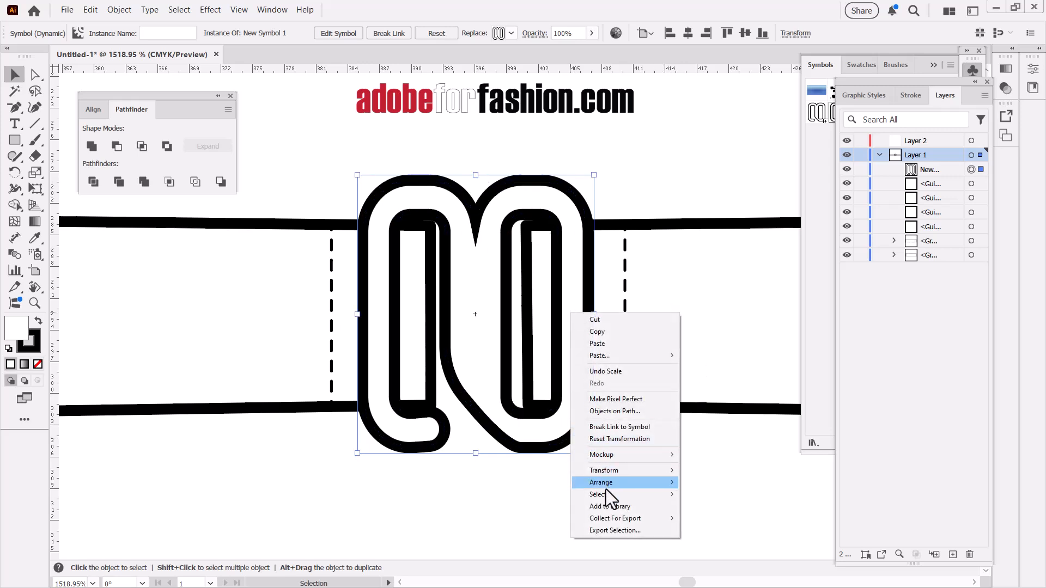
mouse_move(604, 488)
click(731, 522)
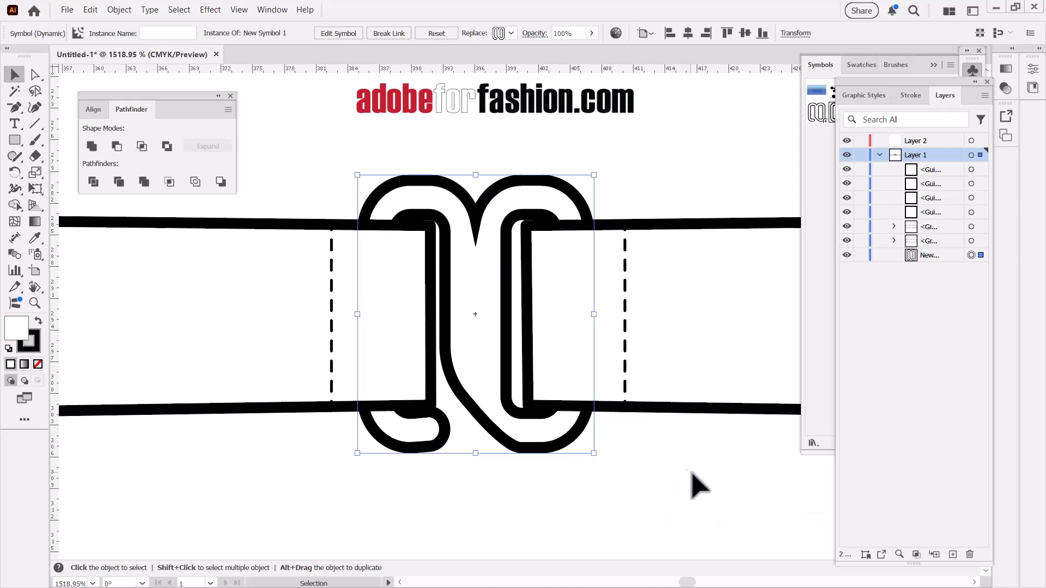
click(301, 134)
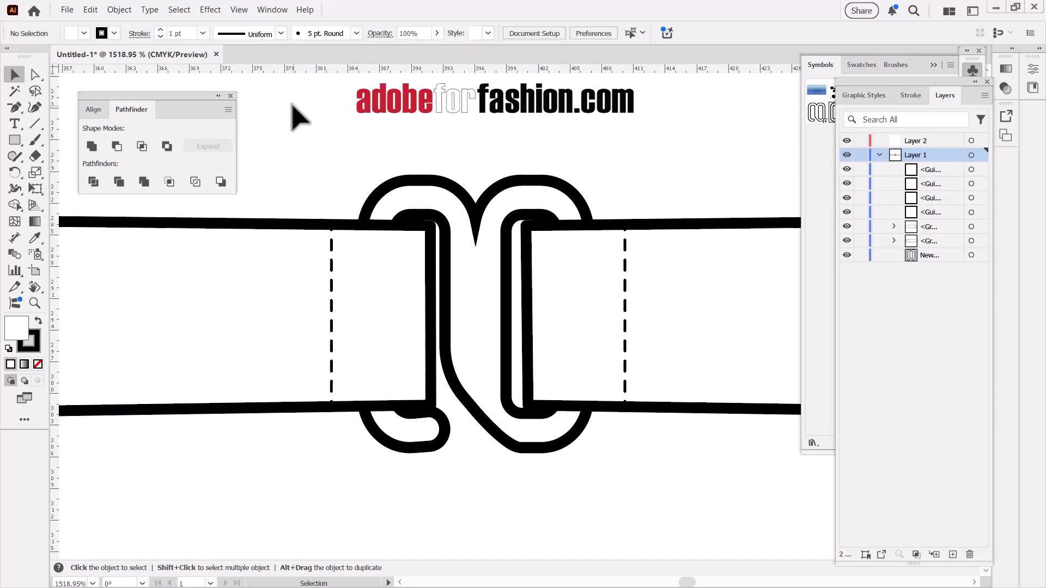